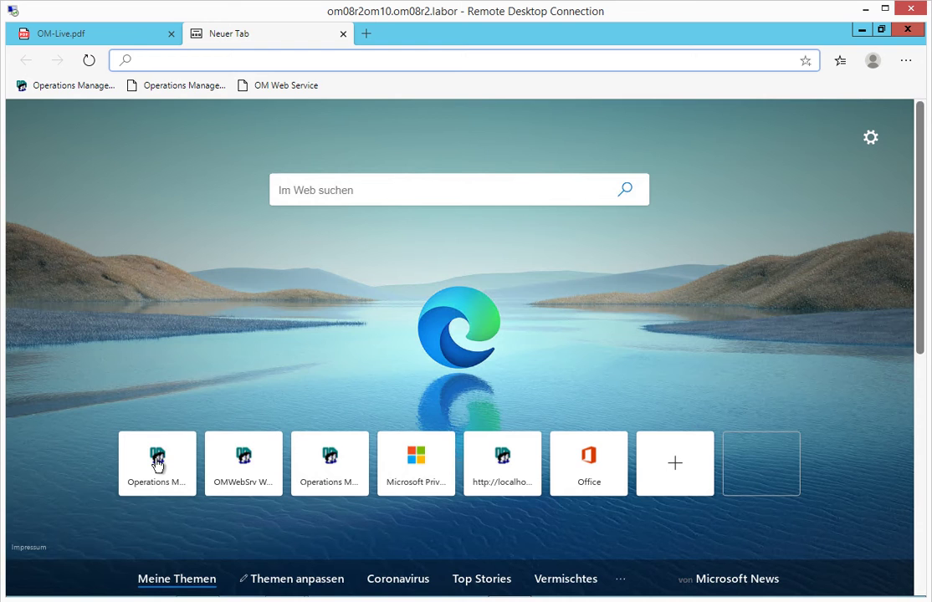
pyautogui.click(157, 462)
pyautogui.click(355, 395)
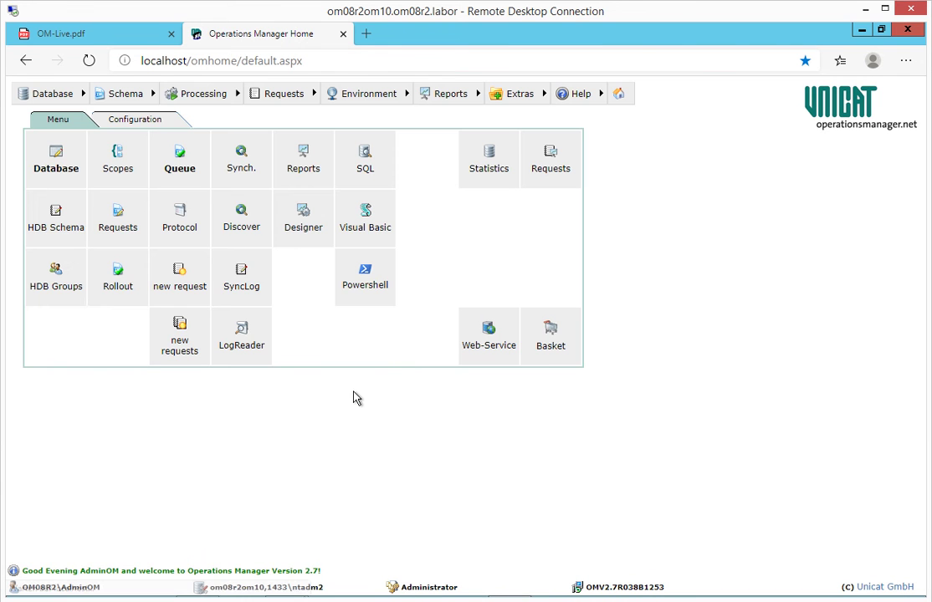
pyautogui.click(180, 170)
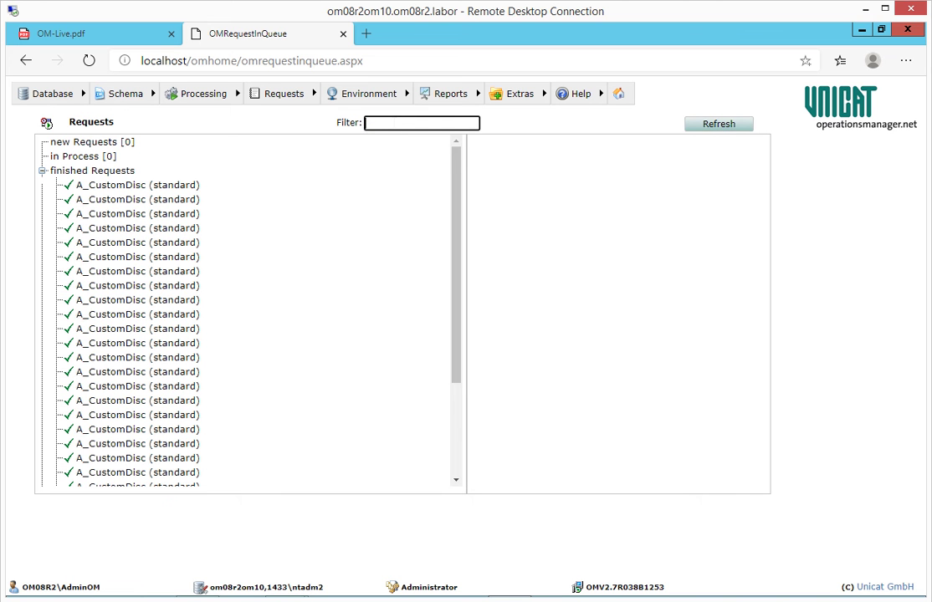
pyautogui.write('@')
pyautogui.press('Down')
pyautogui.press('Return')
pyautogui.press('Return')
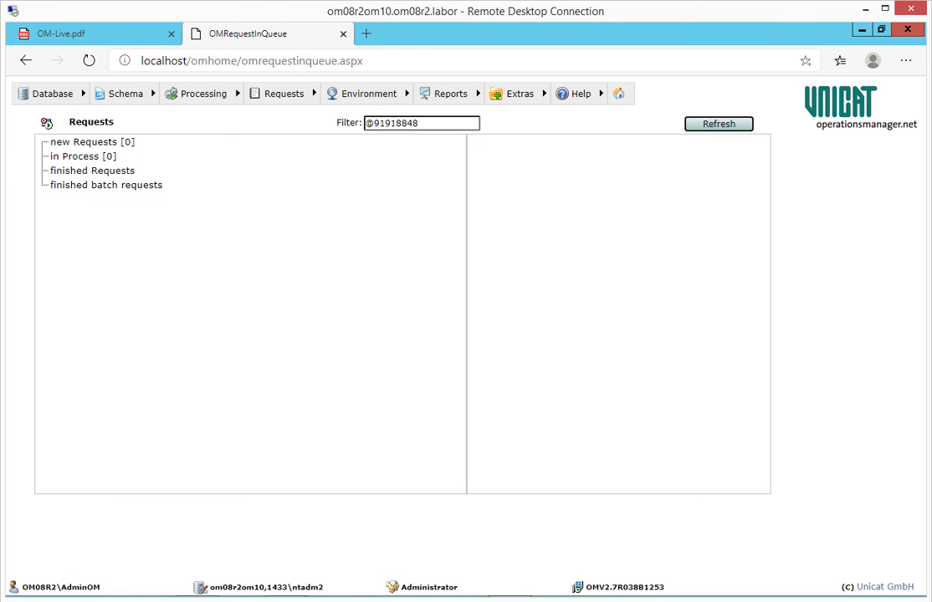
# Step: Inspect the failed new-account request under finished requests, from Unicat.sub.HomeDir.Create through its HomeDir subrequest to the Create folder on share operation
pyautogui.click(124, 172)
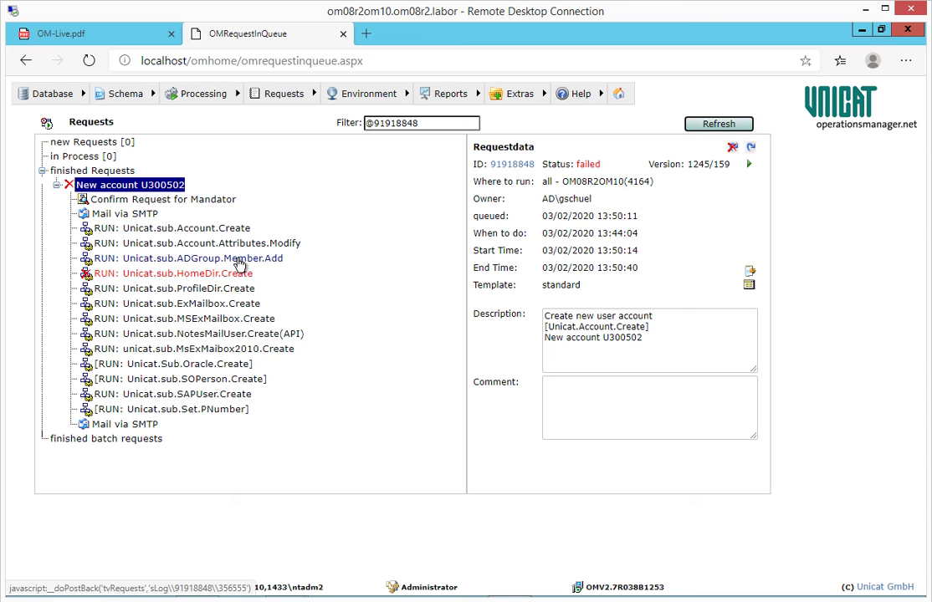
pyautogui.click(205, 276)
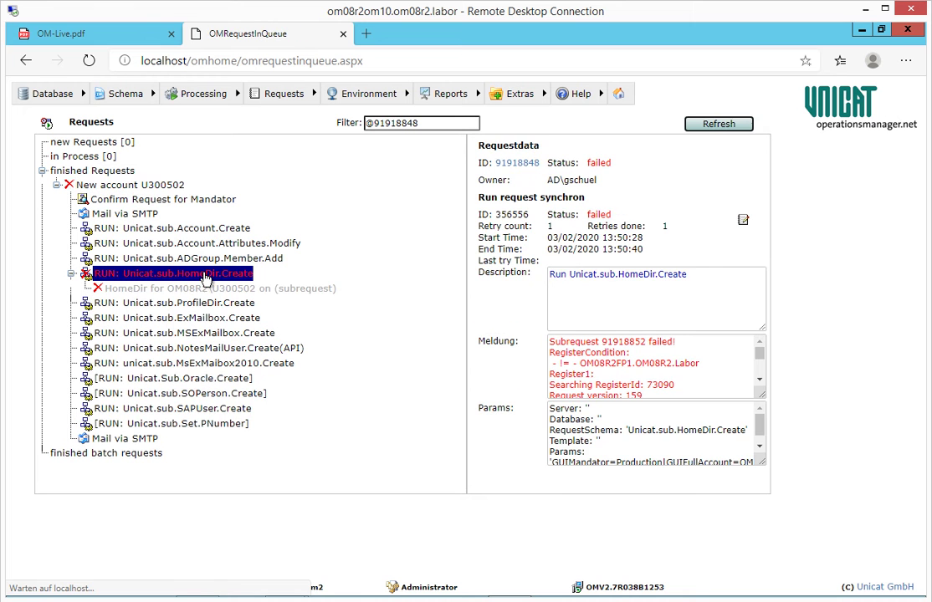
pyautogui.click(214, 288)
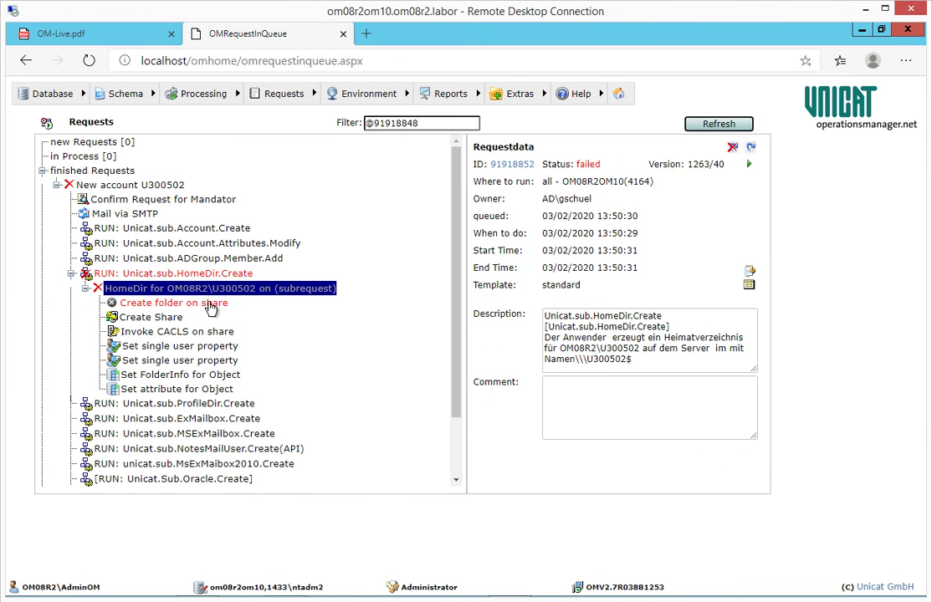
pyautogui.click(210, 305)
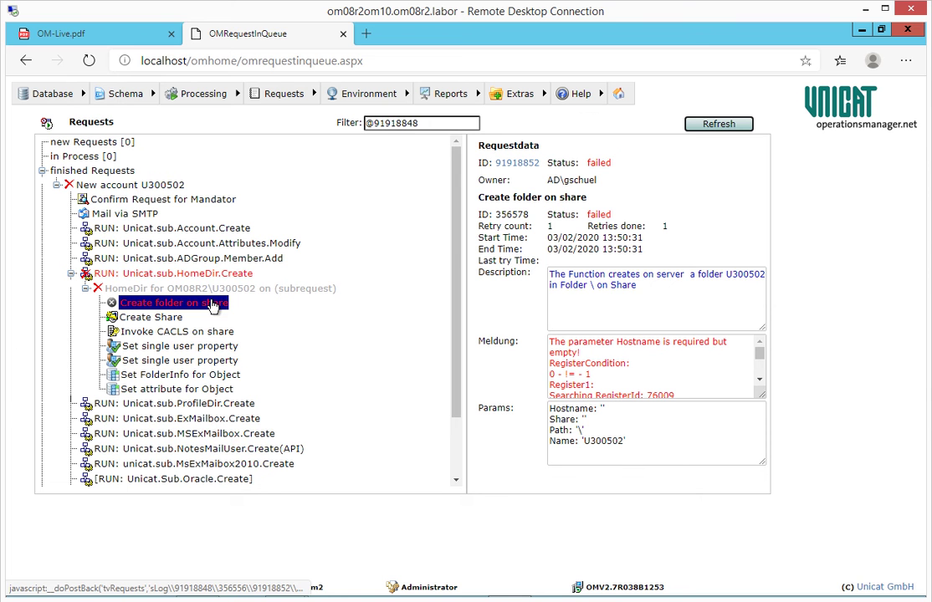
# Step: Review the subrequests of HomeDir.Create, ADGroup.Member.Add, Account.Attributes.Modify and Account.Create in the failed request
pyautogui.click(180, 274)
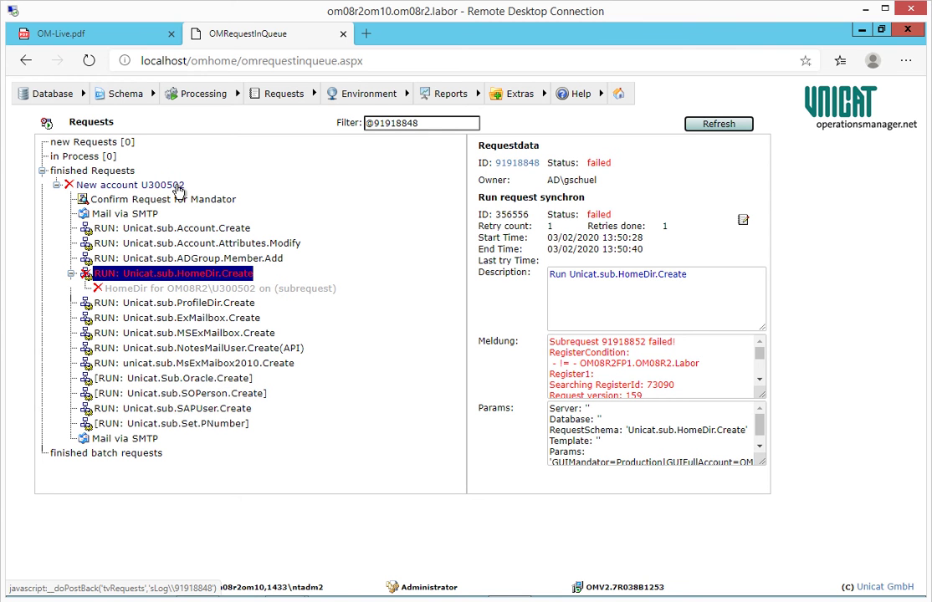
pyautogui.click(267, 261)
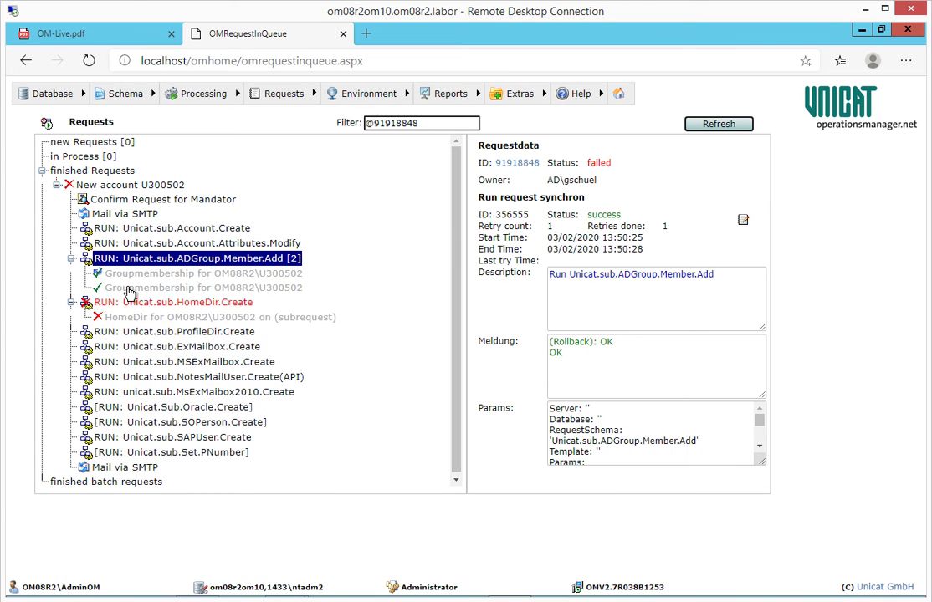
pyautogui.click(167, 243)
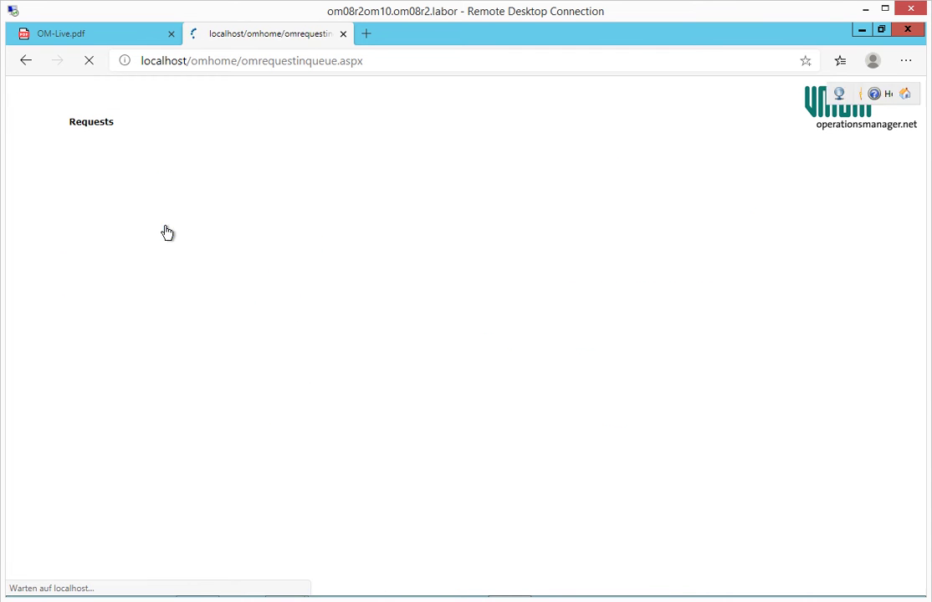
pyautogui.click(167, 230)
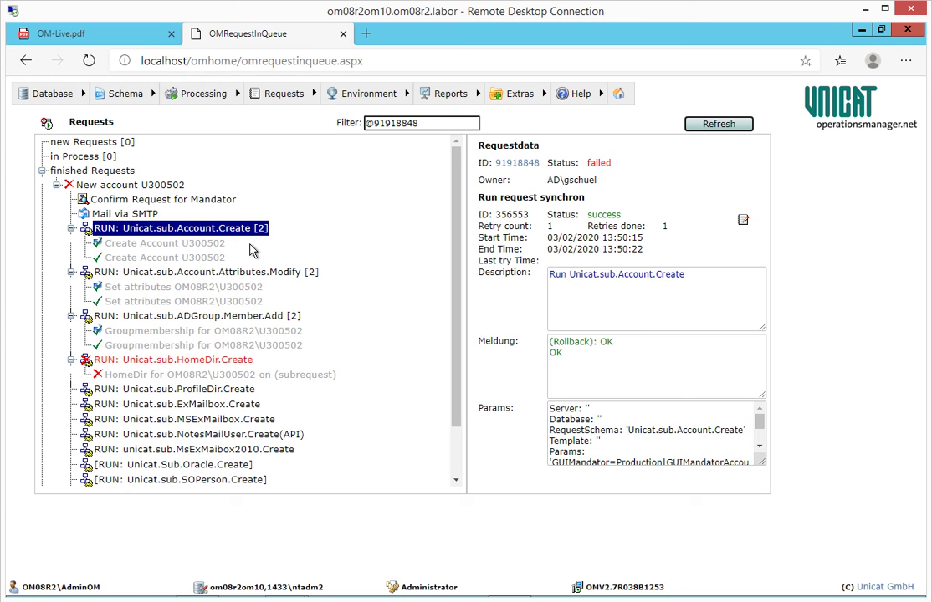
# Step: Open the Unicat.Demo.AsyncRollback schema in the Request-Designer, show it alone and expand its elementary operations
pyautogui.moveTo(122, 94)
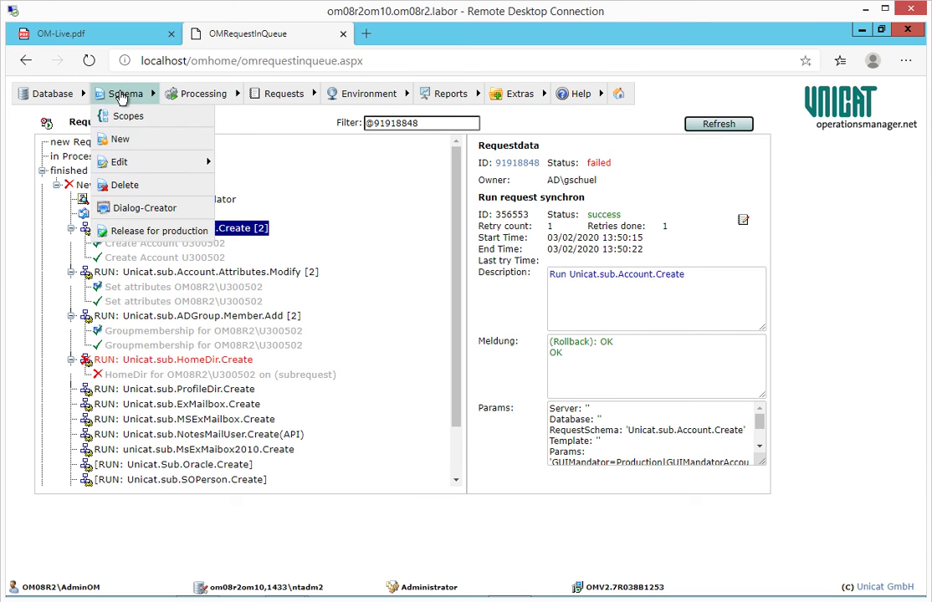
pyautogui.moveTo(134, 164)
pyautogui.click(266, 209)
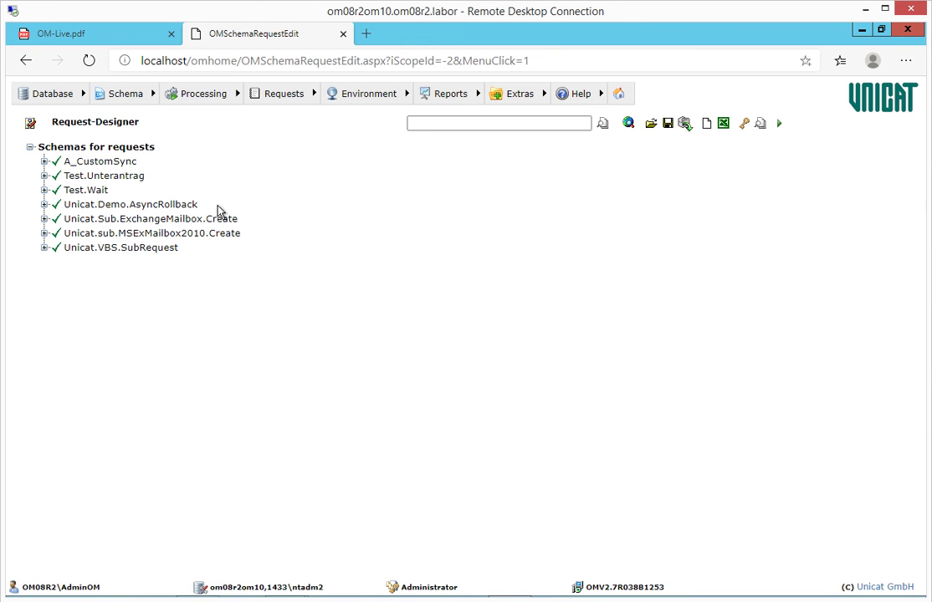
pyautogui.click(179, 206)
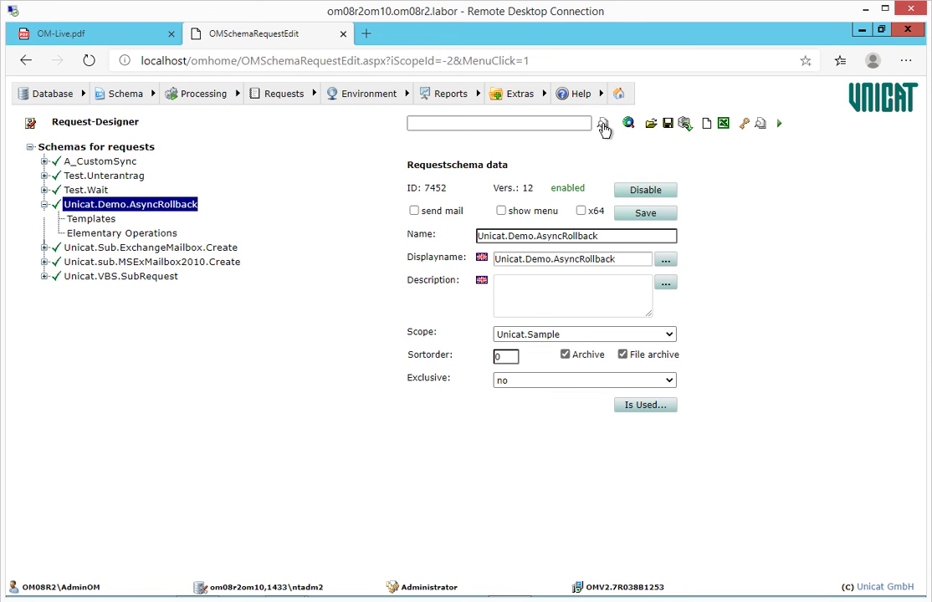
pyautogui.click(602, 124)
pyautogui.click(134, 192)
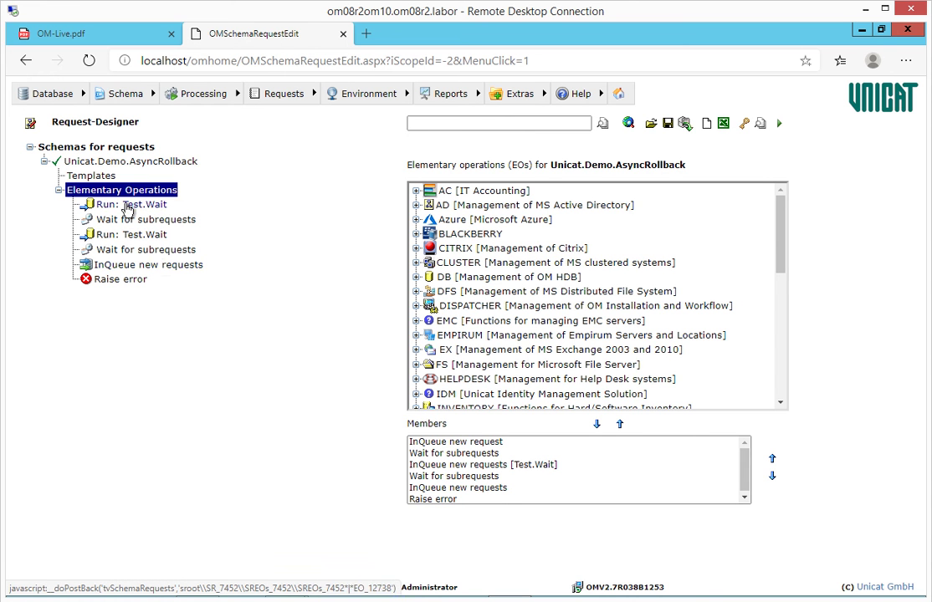
# Step: Examine the parameters and failure options of the two Run: Test.Wait operations, InQueue new requests and Raise error
pyautogui.click(128, 207)
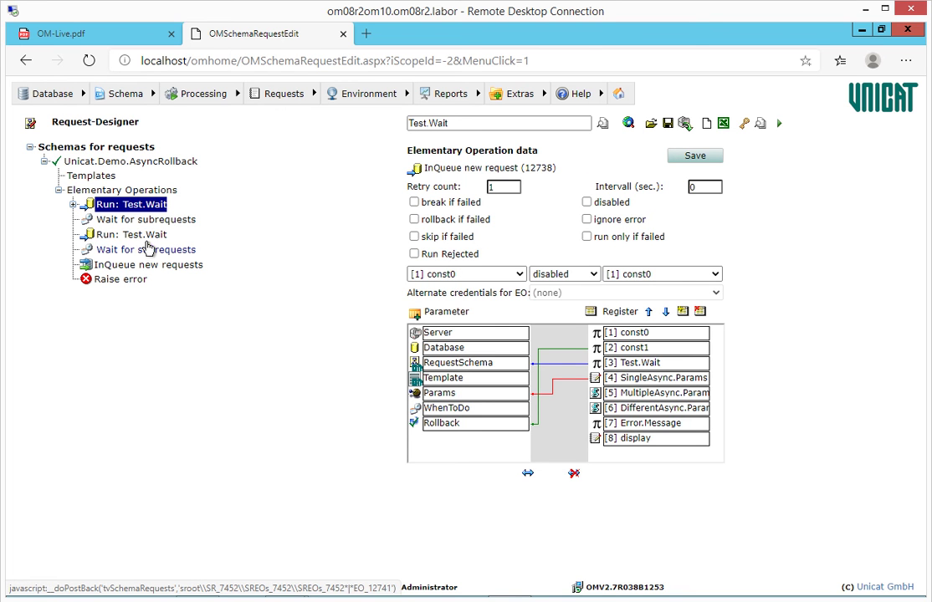
pyautogui.click(153, 236)
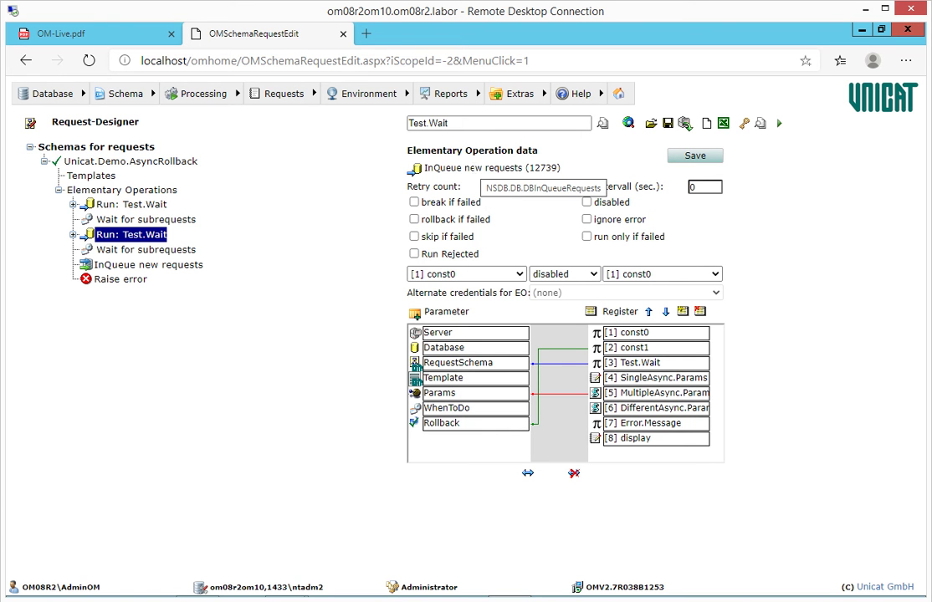
pyautogui.click(146, 266)
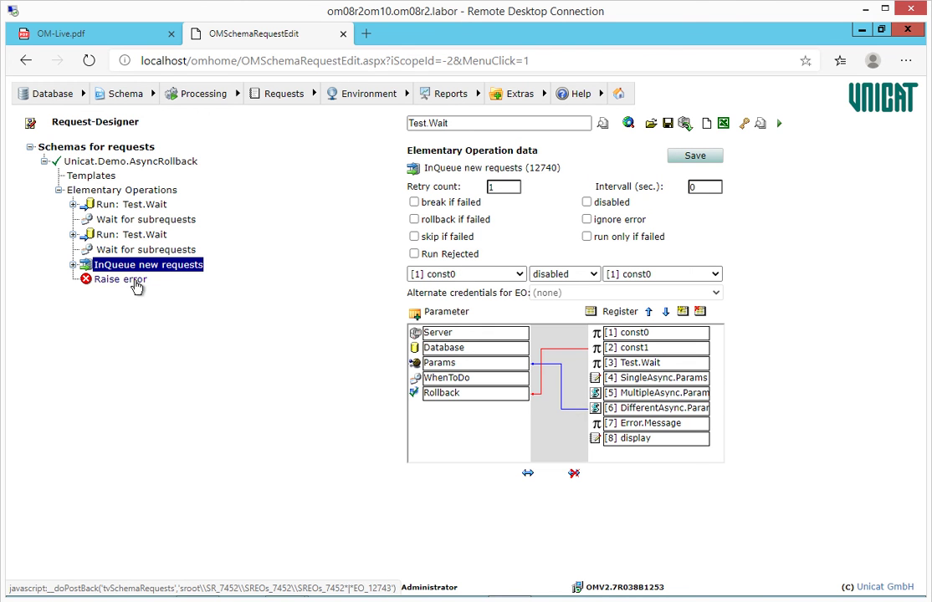
pyautogui.click(135, 283)
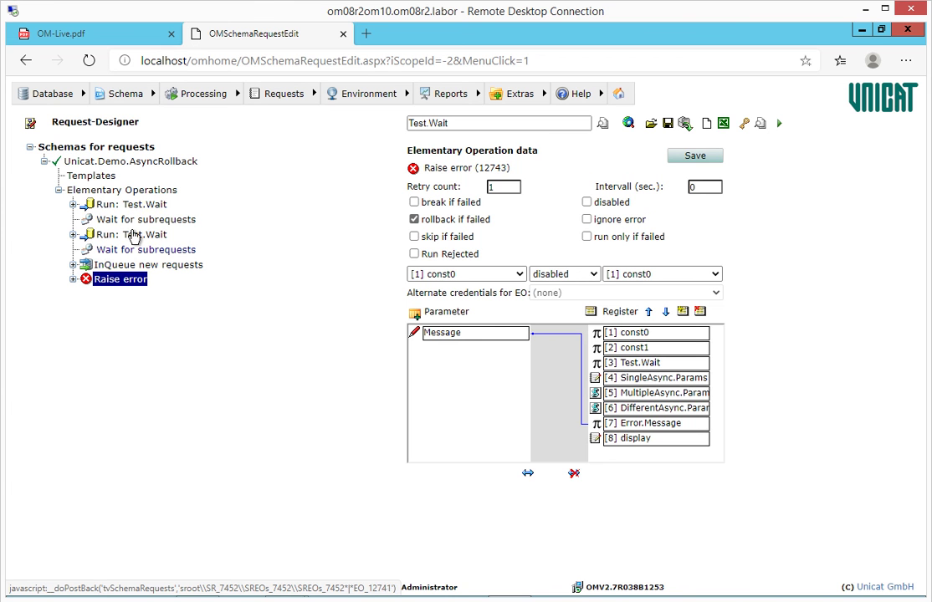
# Step: Queue a new request from the Unicat.Demo.AsyncRollback schema and refresh the request queue until it is processing
pyautogui.click(163, 162)
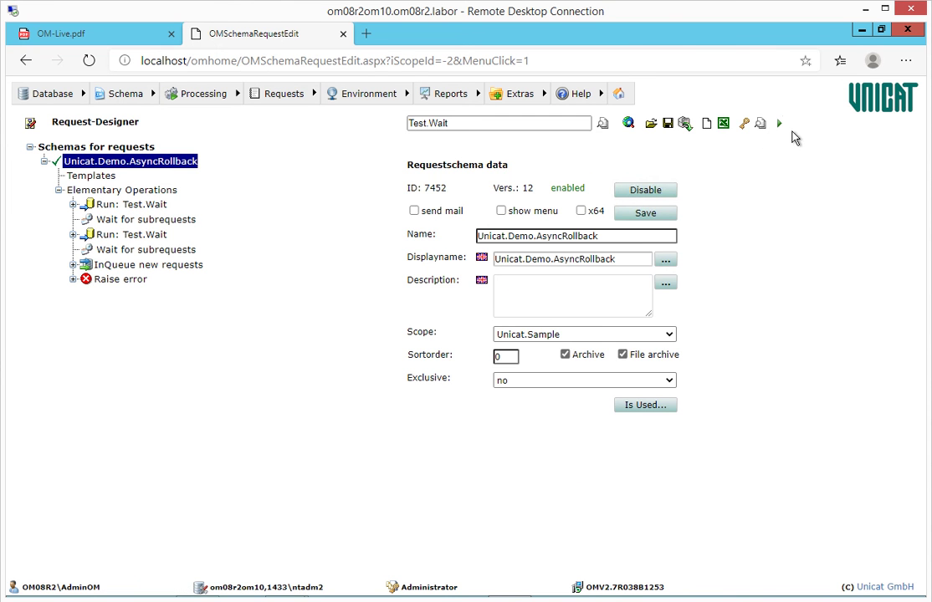
pyautogui.click(778, 123)
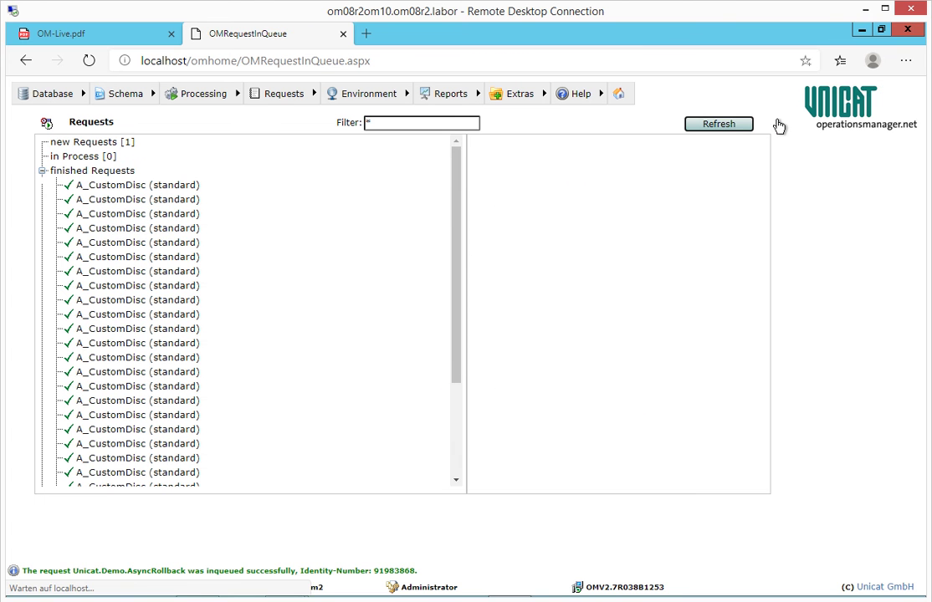
pyautogui.click(725, 128)
pyautogui.click(725, 128)
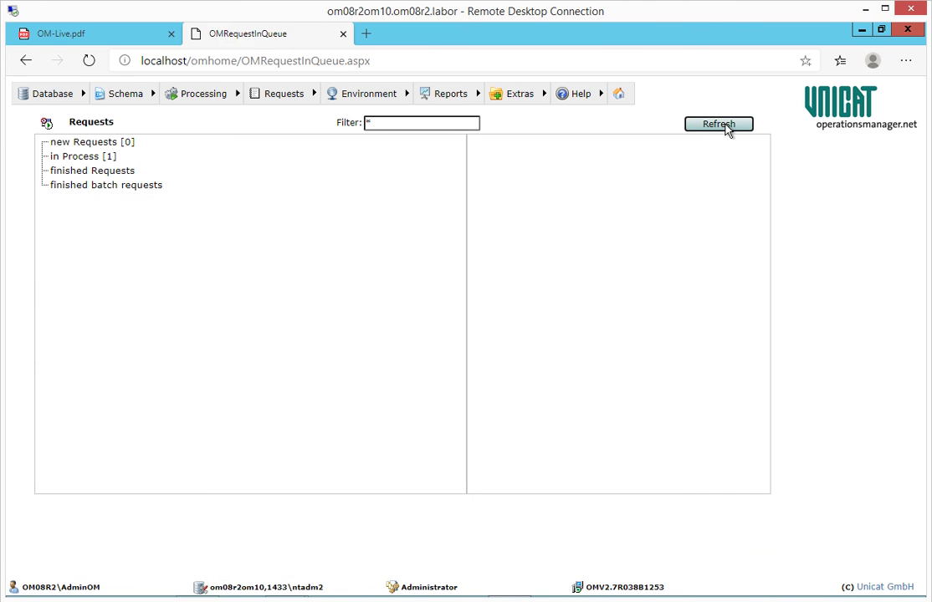
pyautogui.click(725, 128)
pyautogui.click(725, 128)
pyautogui.click(725, 128)
# Step: Inspect the Single Async subrequest of Async Rollback Demo under in Process and under finished Requests
pyautogui.click(93, 157)
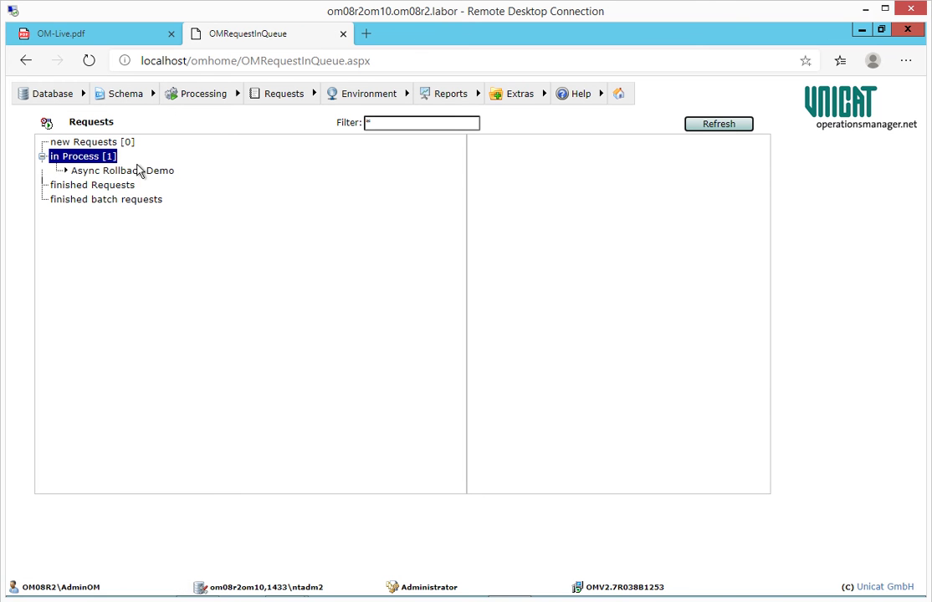
pyautogui.click(141, 171)
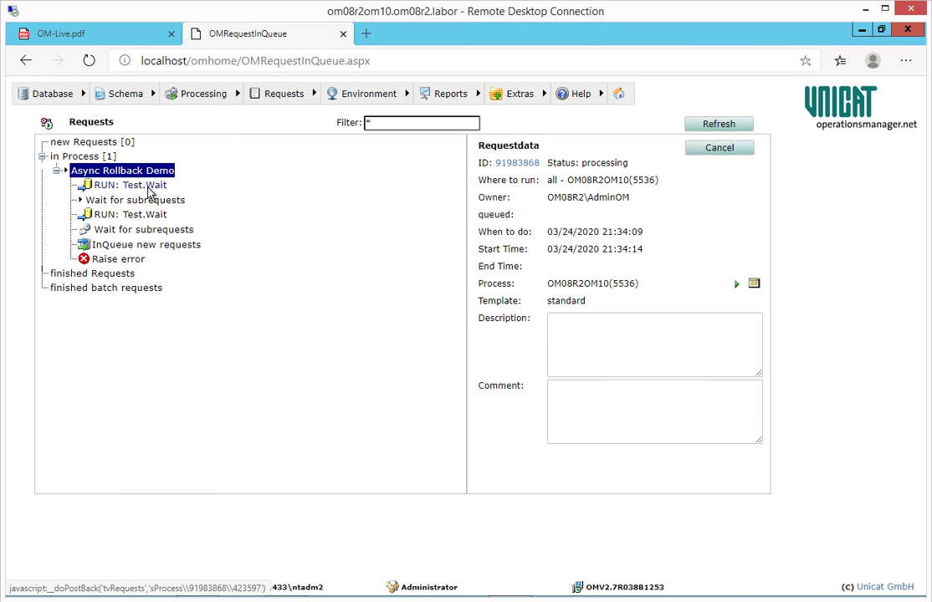
pyautogui.click(149, 189)
pyautogui.click(149, 202)
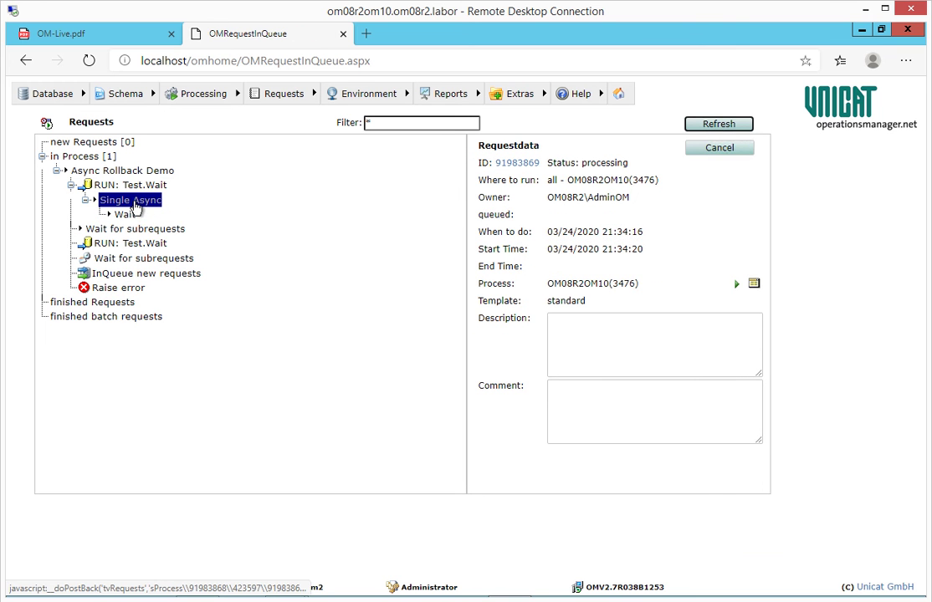
pyautogui.click(126, 303)
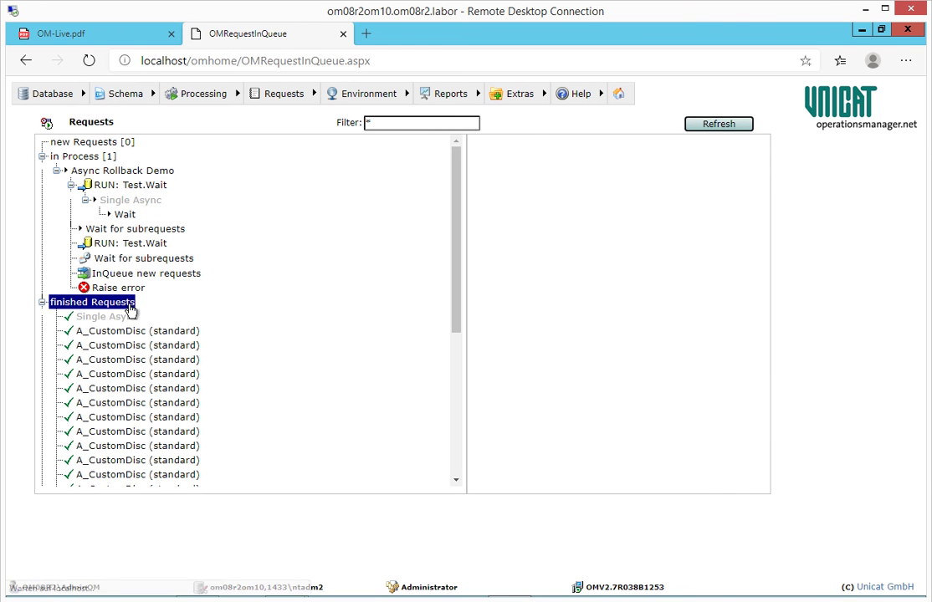
pyautogui.click(124, 317)
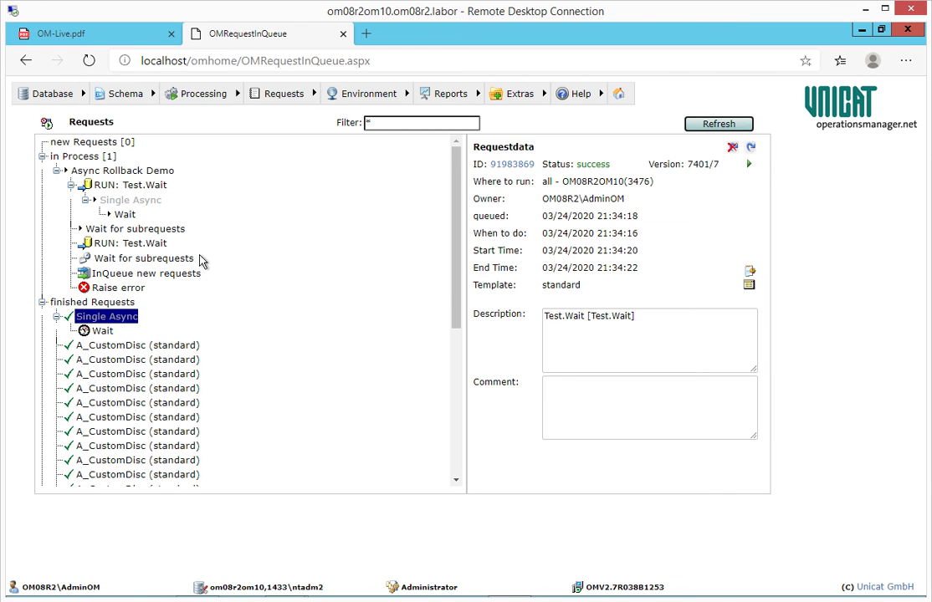
# Step: Check the remaining operations of the running Async Rollback Demo, from the first Wait for subrequests through Raise error
pyautogui.click(176, 231)
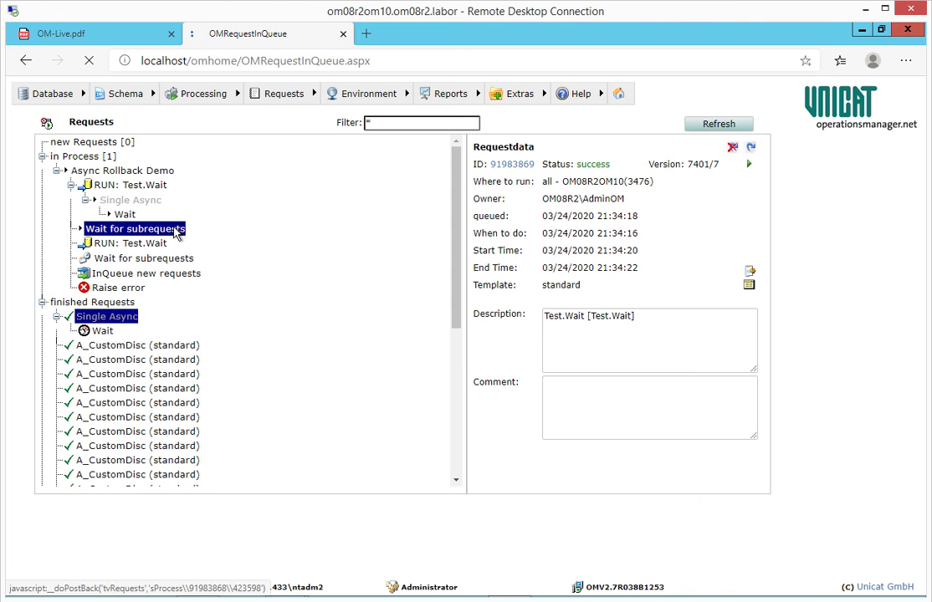
pyautogui.click(134, 243)
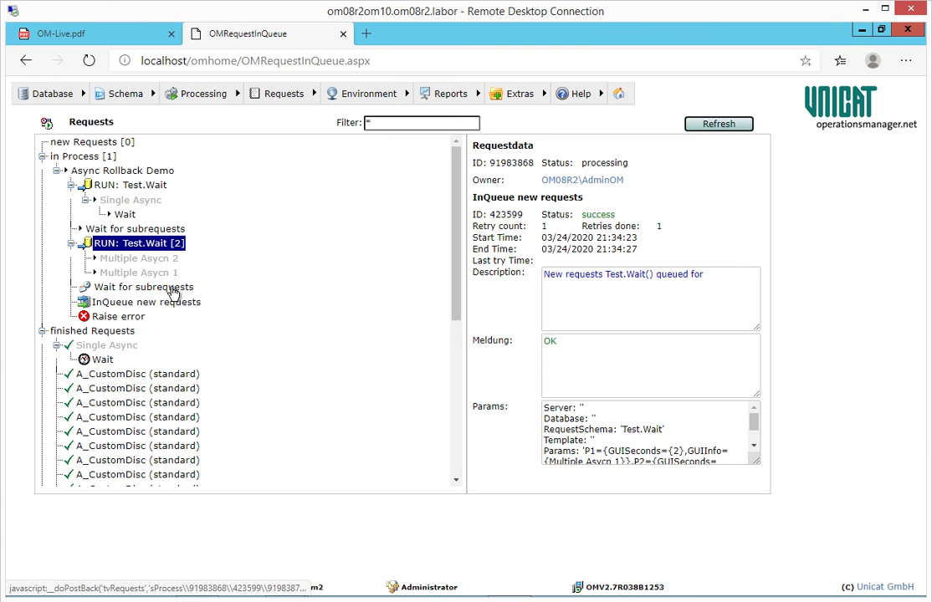
pyautogui.click(171, 288)
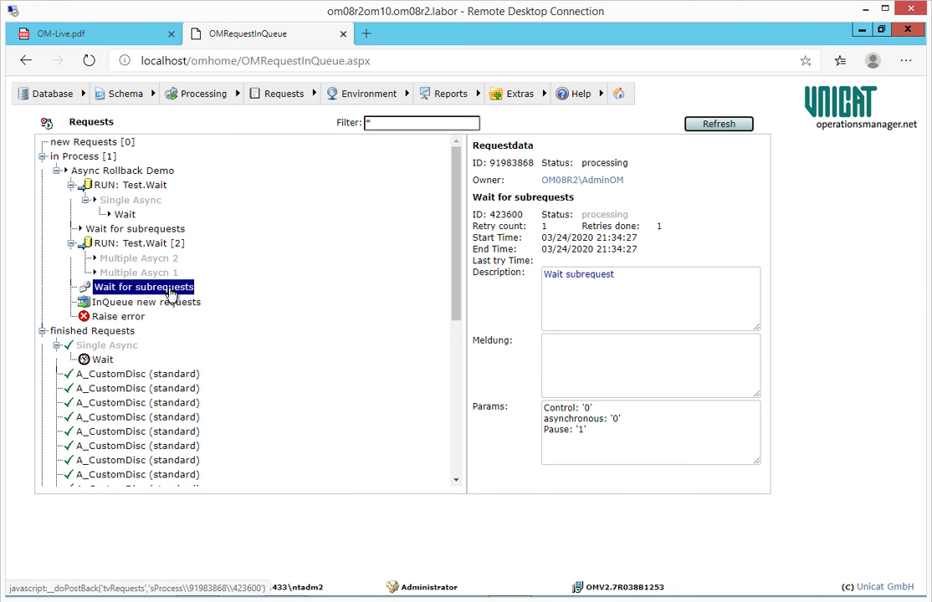
pyautogui.click(170, 305)
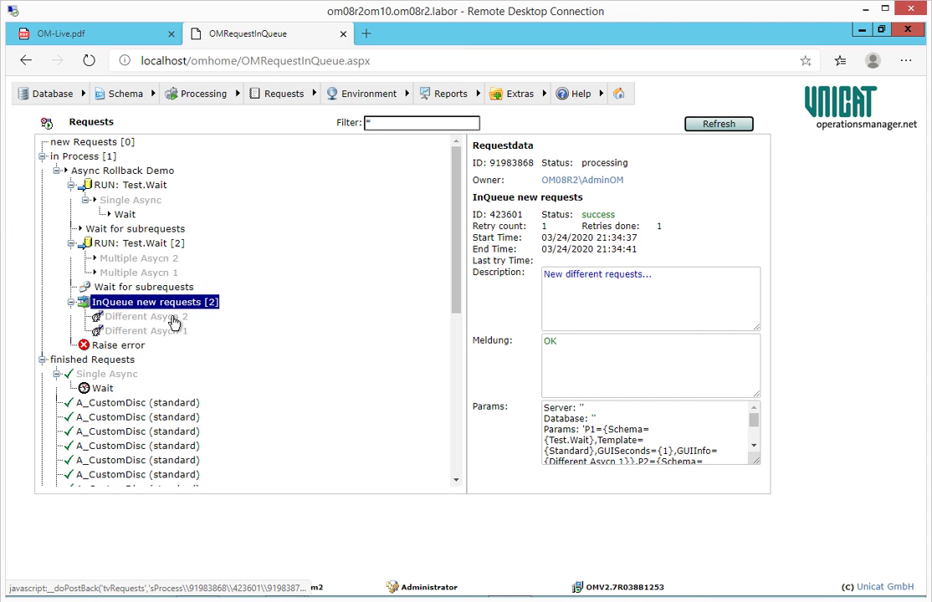
pyautogui.click(139, 348)
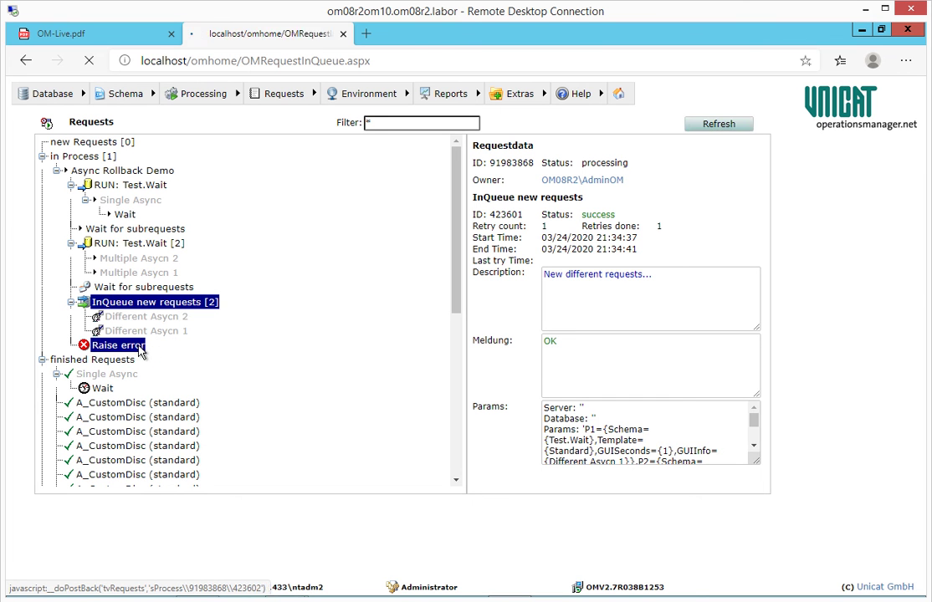
# Step: Refresh the request queue and list the finished and in-process requests to follow the rollback of the asynchronous subrequests
pyautogui.click(724, 128)
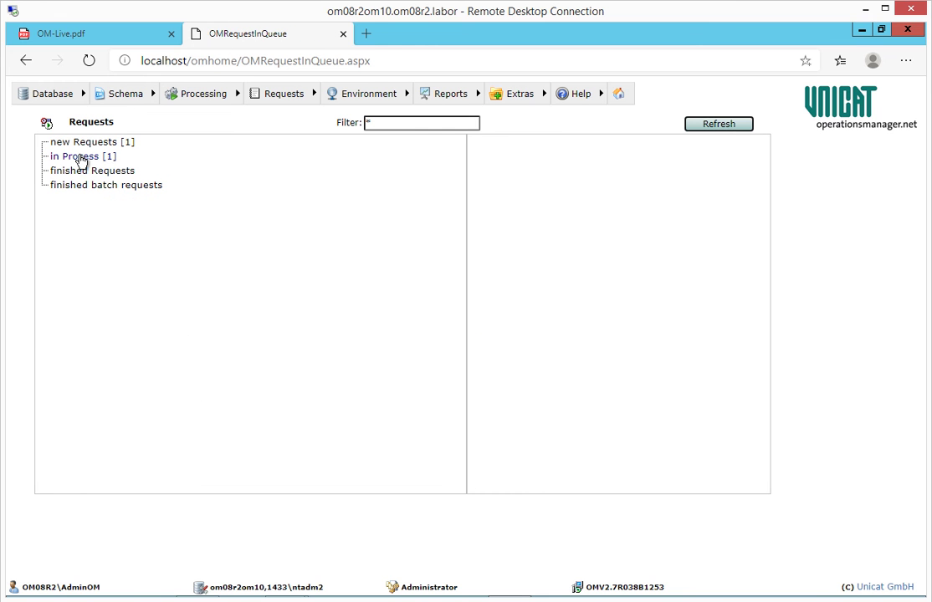
pyautogui.click(83, 172)
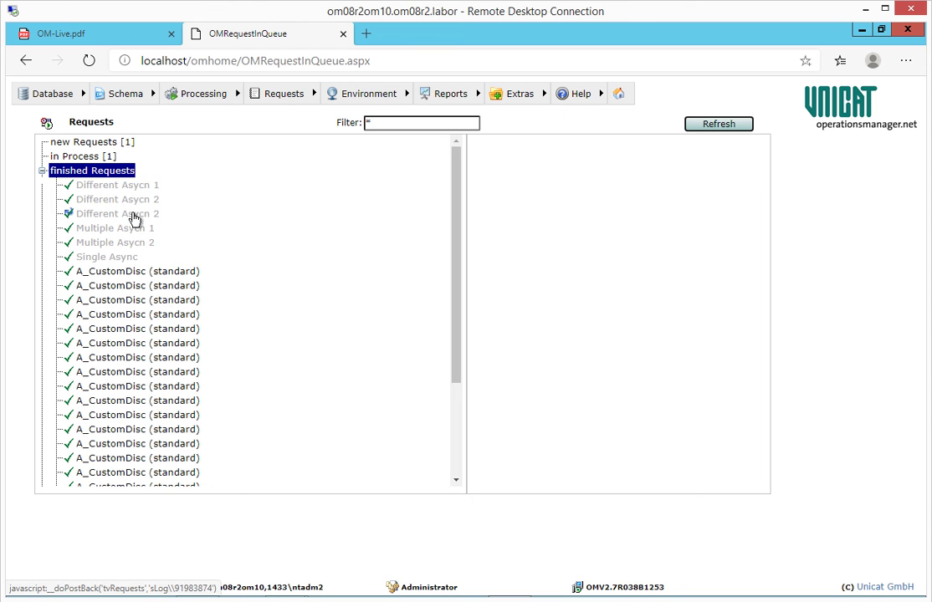
pyautogui.click(105, 158)
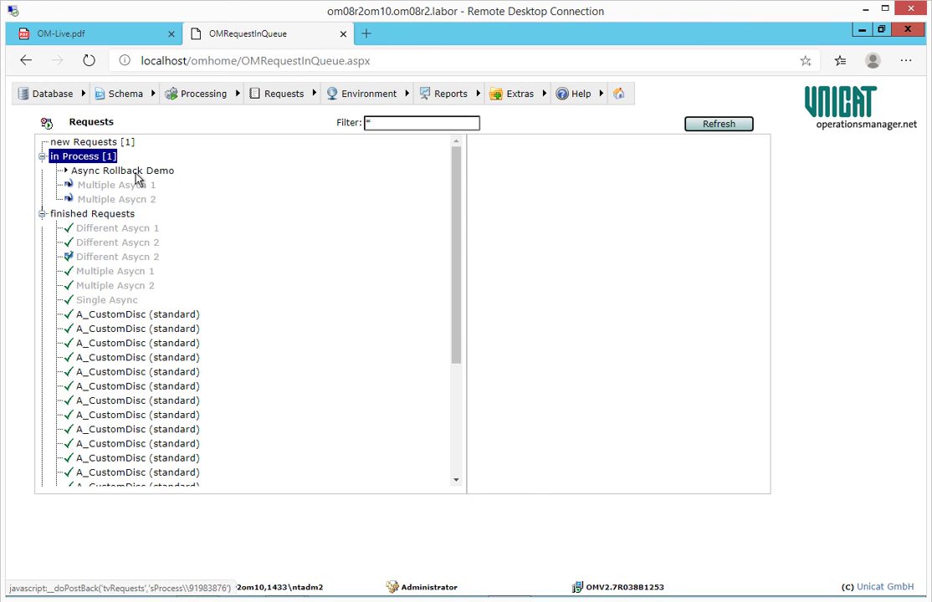
# Step: Refresh the request queue and inspect the Async Rollback Demo request and its operations under finished Requests
pyautogui.click(724, 127)
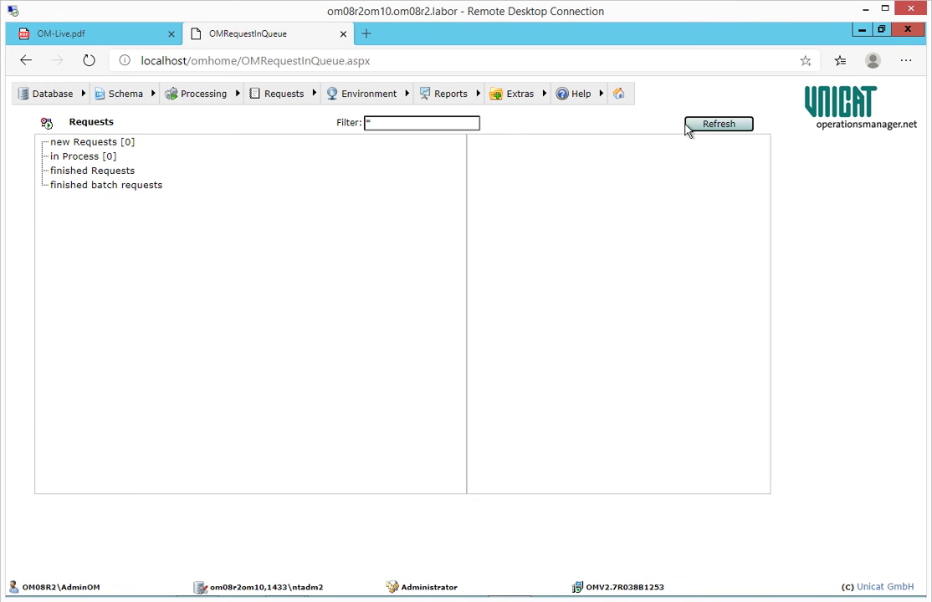
pyautogui.click(130, 174)
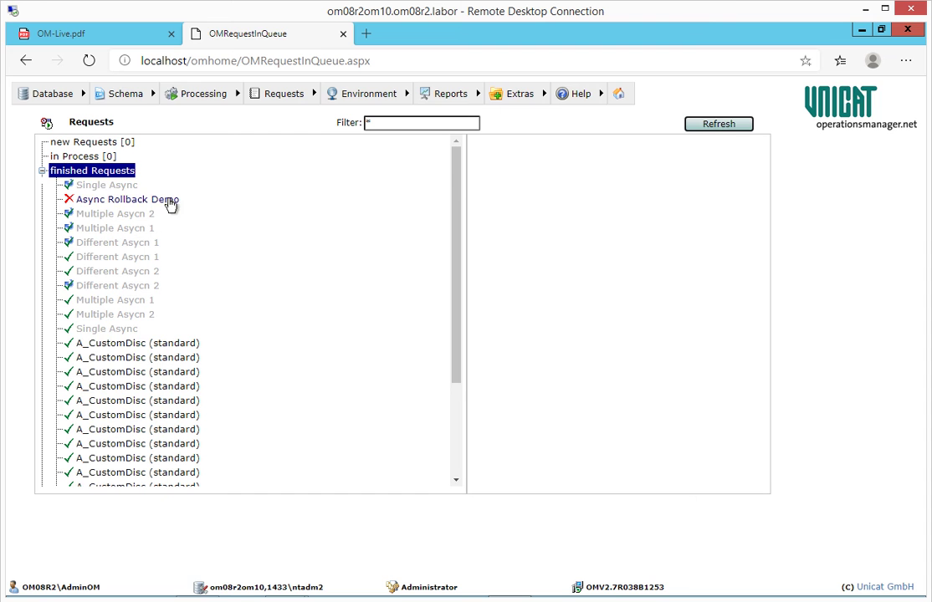
pyautogui.click(171, 201)
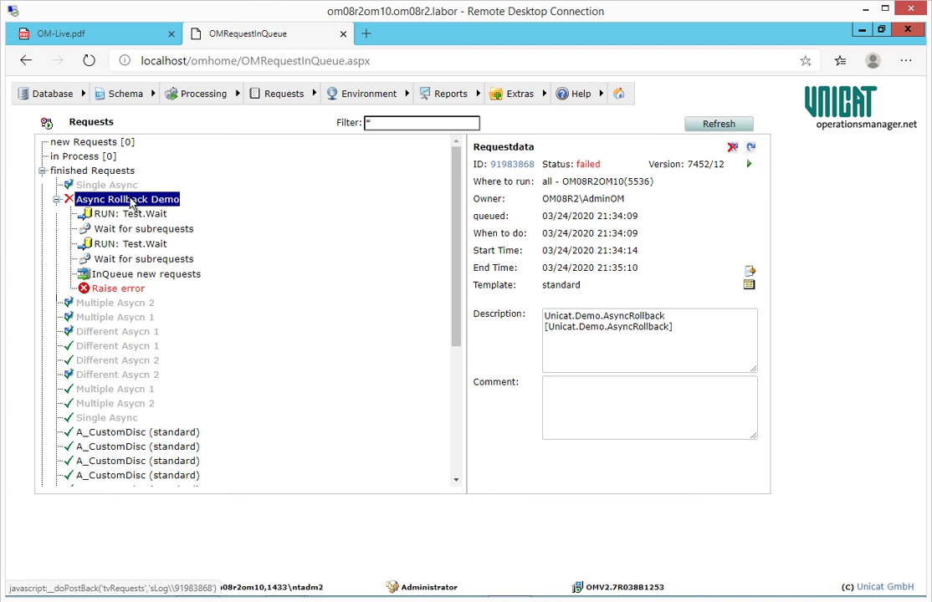
# Step: Open the request's schema in the Request-Designer and examine the rollback settings of the first Run: Test.Wait and Raise error operations
pyautogui.click(749, 285)
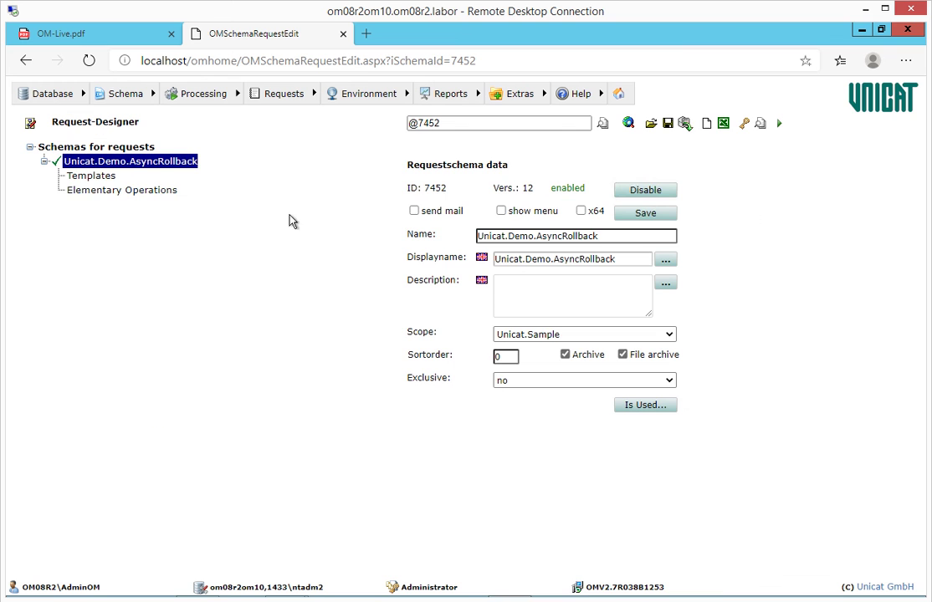
pyautogui.click(97, 189)
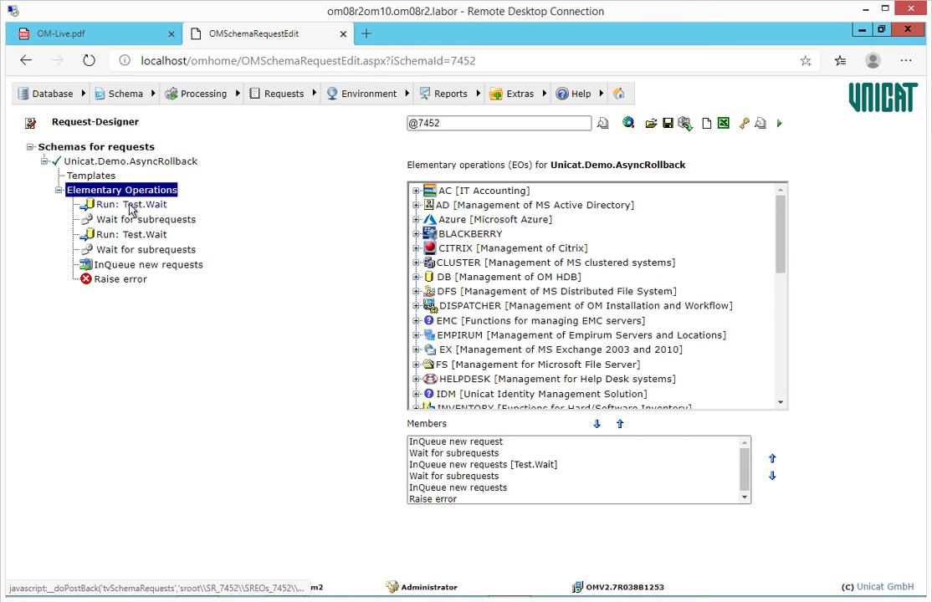
pyautogui.click(129, 204)
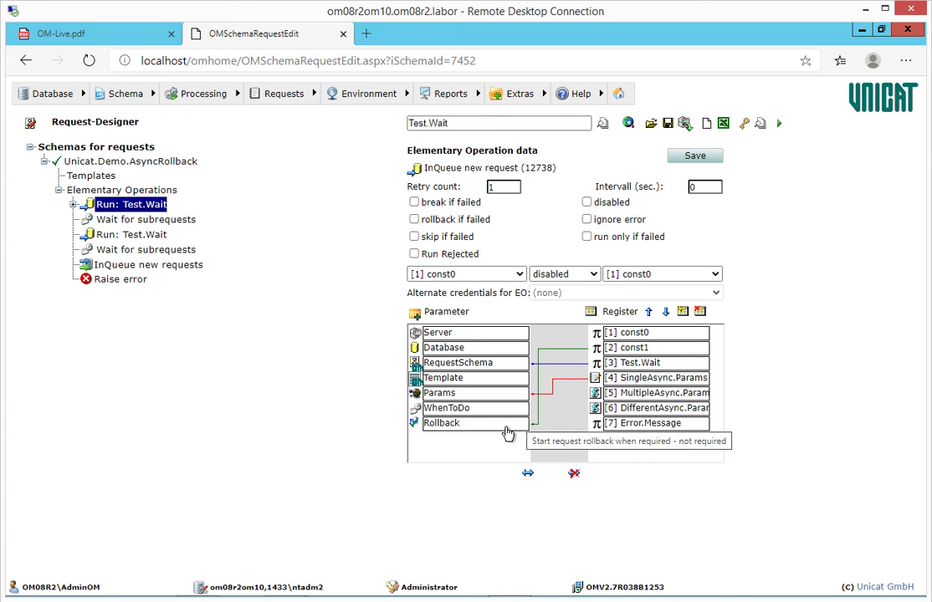
pyautogui.click(120, 280)
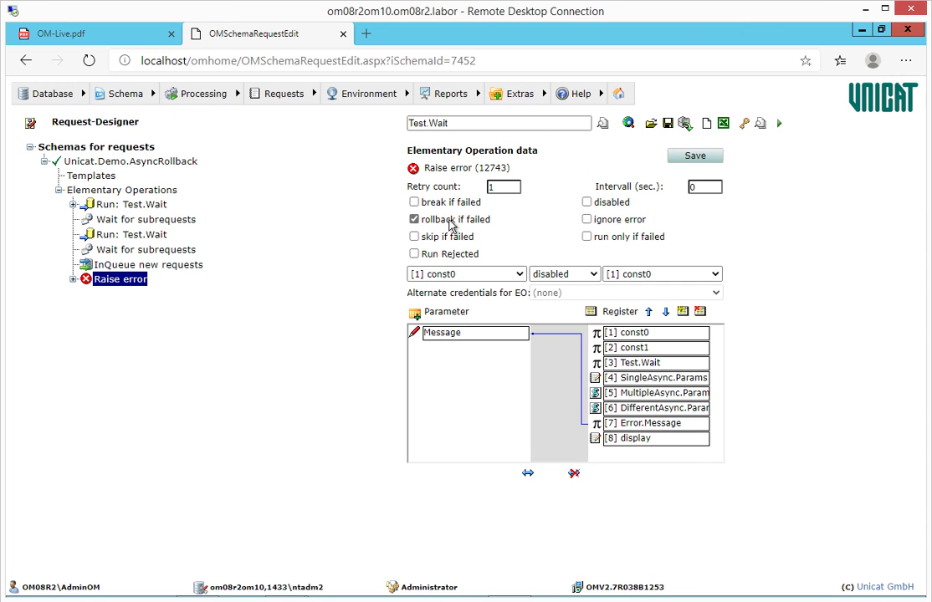
# Step: Compare the Rollback parameter mappings of InQueue new requests and both Run: Test.Wait operations, and return to the OM-Live.pdf presentation
pyautogui.click(164, 267)
pyautogui.click(451, 393)
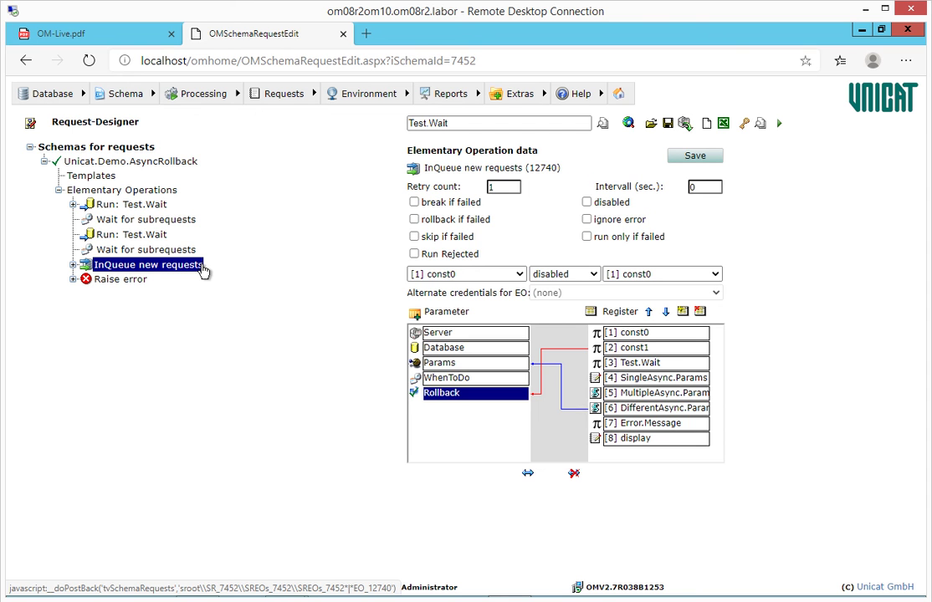
pyautogui.click(152, 235)
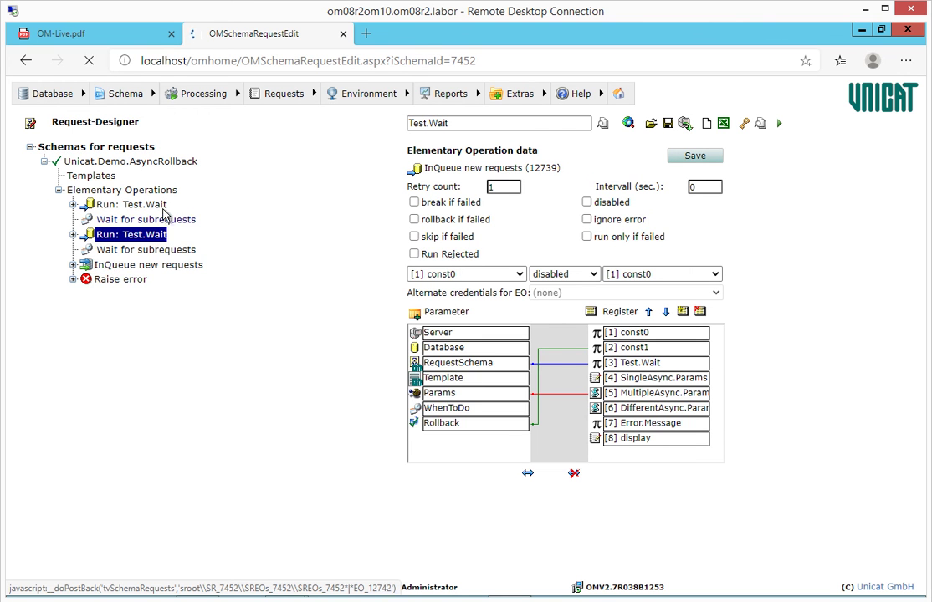
pyautogui.click(162, 207)
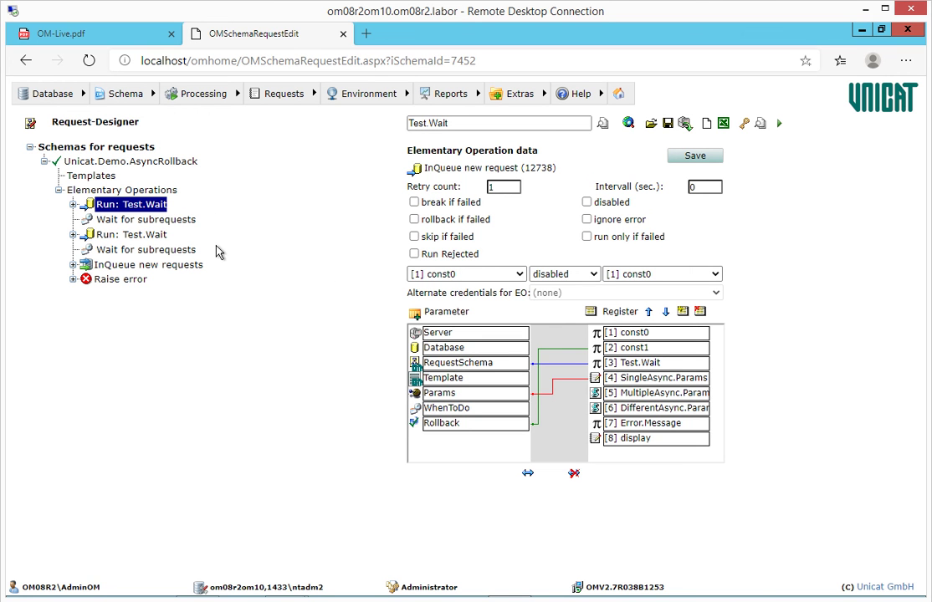
pyautogui.click(84, 269)
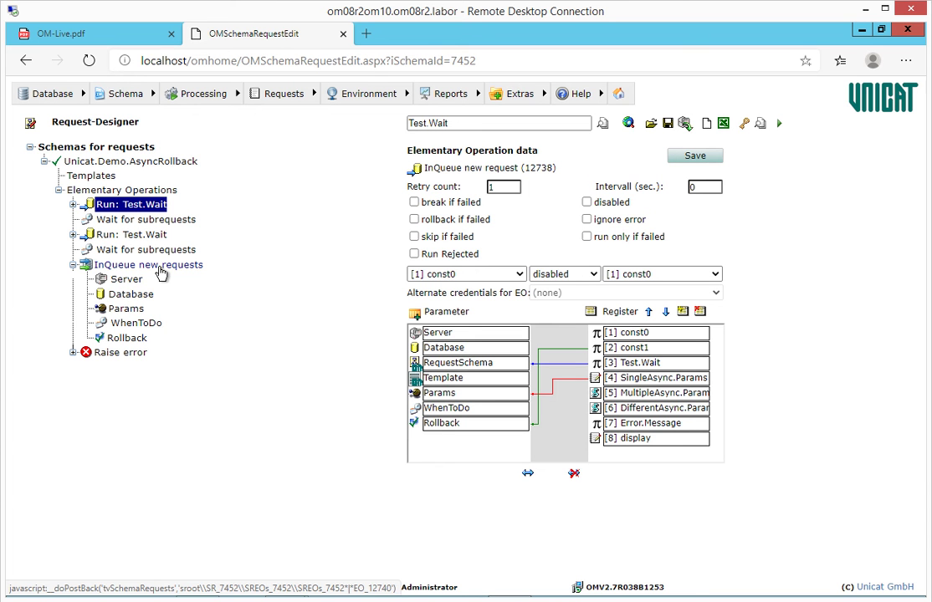
pyautogui.click(87, 34)
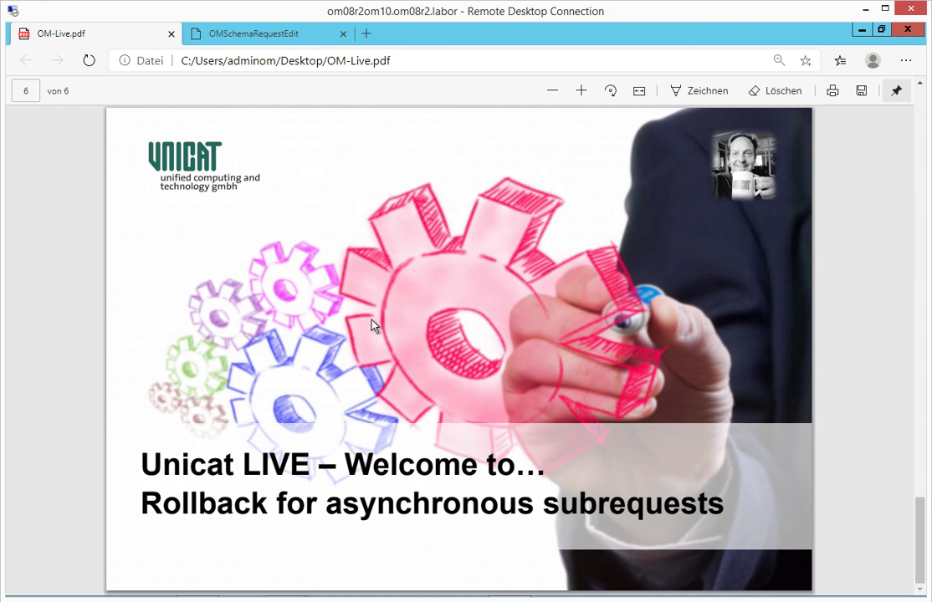